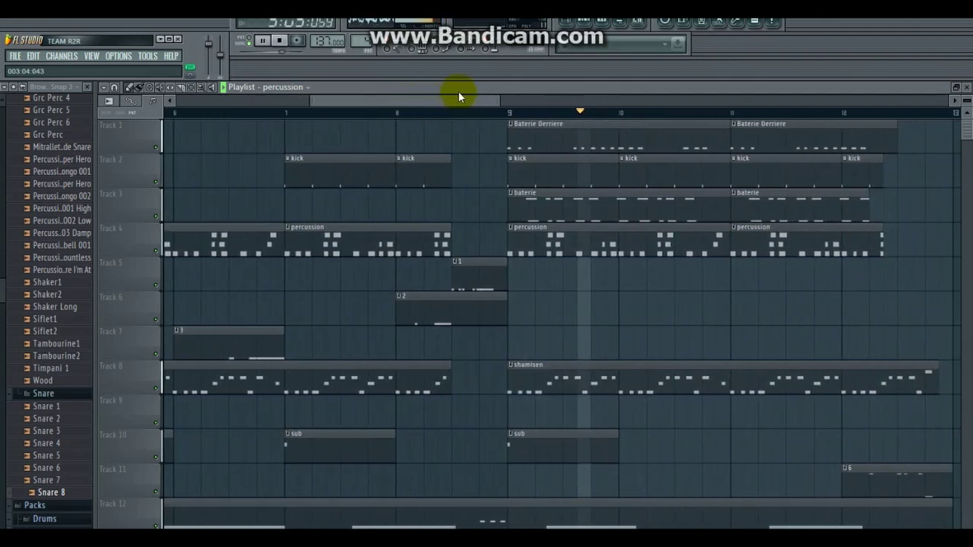
Mute Track 14, which holds the Kalimba patterns, in the playlist.
{"action": "scroll", "coordinate": [434, 228], "scroll_direction": "down", "scroll_amount": 7}
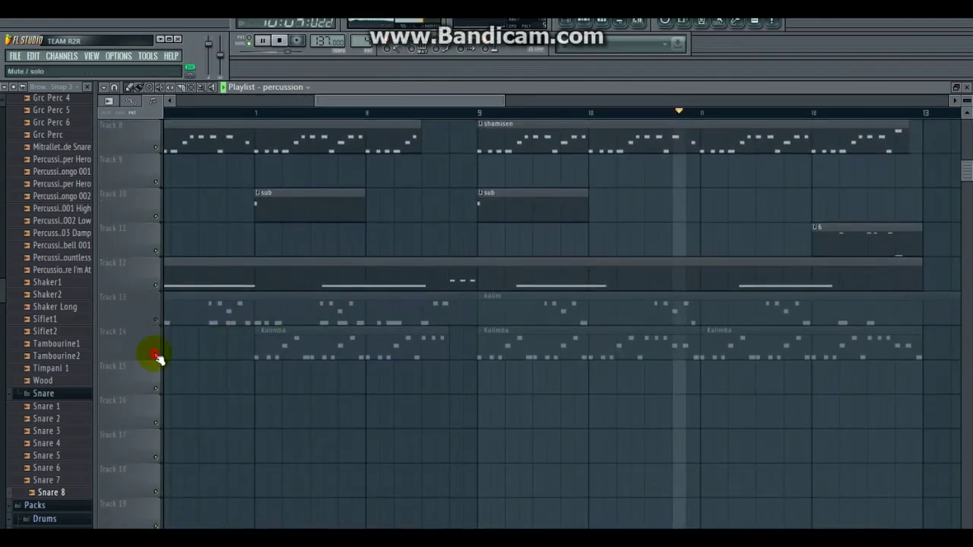
{"action": "left_click", "coordinate": [157, 354]}
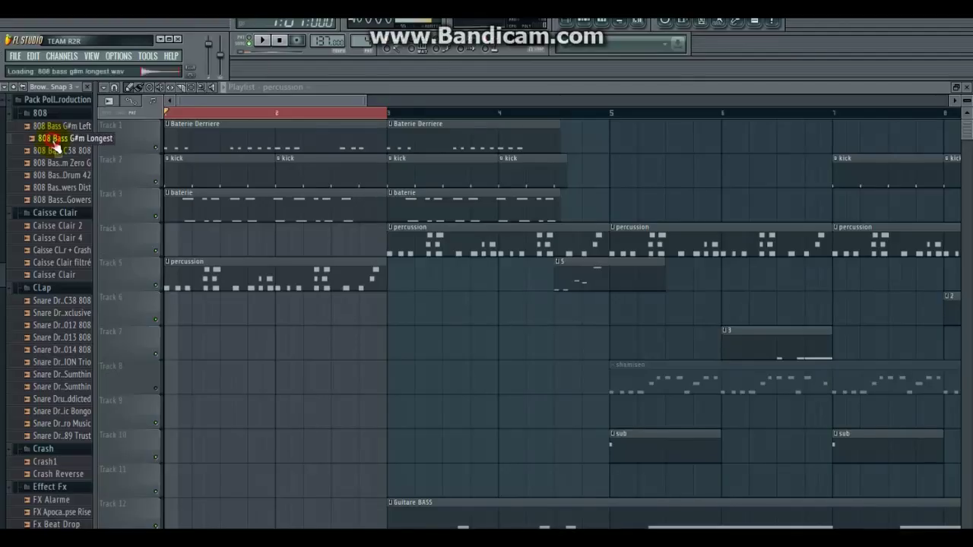
Audition the 808 bass samples in the pack's 808 folder, from the MC38 808 to the Gowers sample.
{"action": "left_click", "coordinate": [57, 152]}
{"action": "left_click", "coordinate": [61, 164]}
{"action": "left_click", "coordinate": [63, 177]}
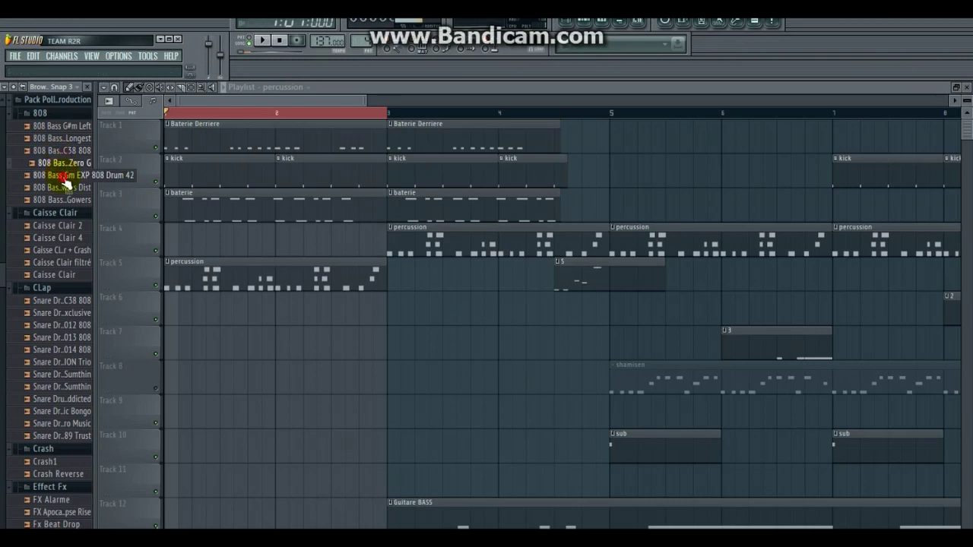
{"action": "left_click", "coordinate": [66, 188]}
{"action": "left_click", "coordinate": [65, 199]}
Audition the snare samples in the Caisse Clair folder, including Caisse Clair 2, 4, + Crash and filtré.
{"action": "left_click", "coordinate": [68, 226]}
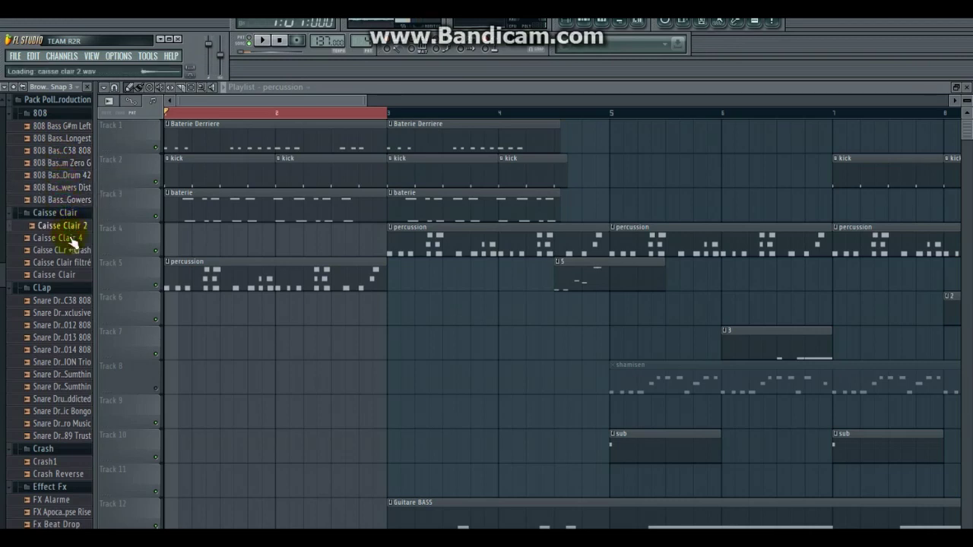
{"action": "left_click", "coordinate": [73, 237]}
{"action": "left_click", "coordinate": [69, 250]}
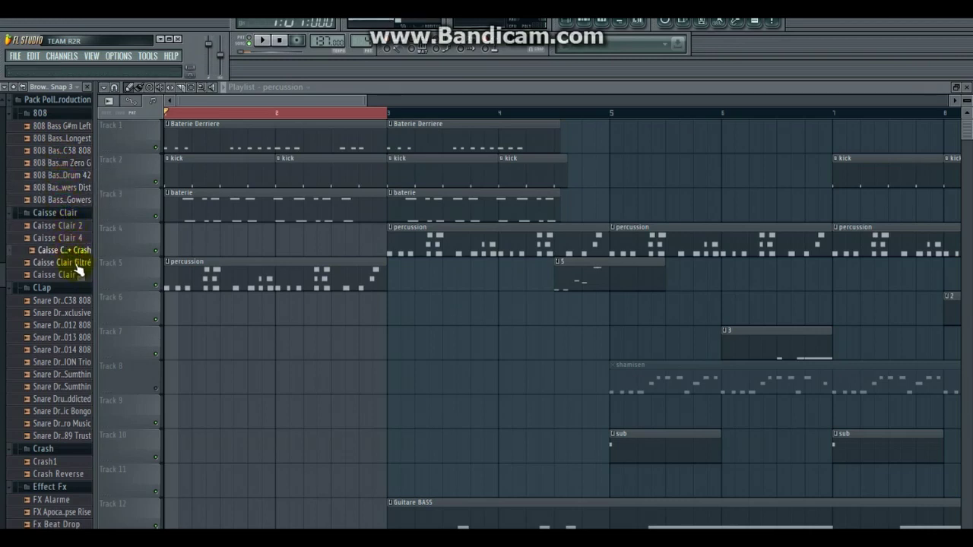
{"action": "left_click", "coordinate": [72, 262]}
Audition several snare drum samples in the Clap folder and the Crash1 sample in the Crash folder.
{"action": "left_click", "coordinate": [79, 300]}
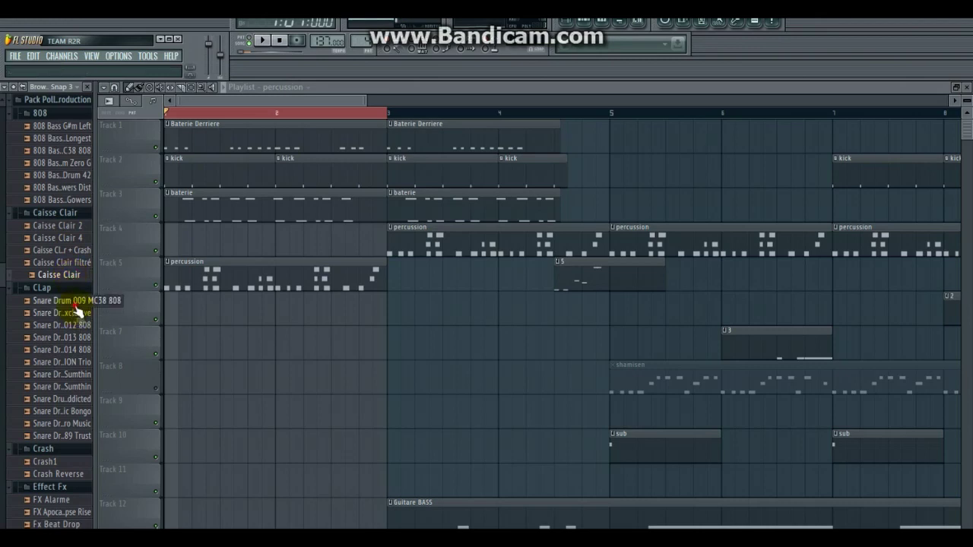
{"action": "left_click", "coordinate": [76, 313]}
{"action": "scroll", "coordinate": [79, 371], "scroll_direction": "down", "scroll_amount": 2}
{"action": "scroll", "coordinate": [71, 369], "scroll_direction": "down", "scroll_amount": 4}
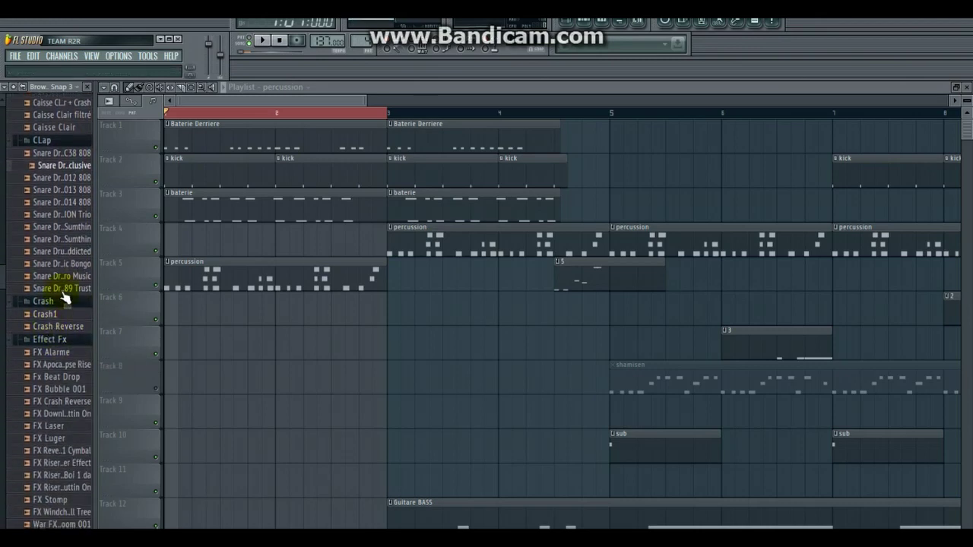
{"action": "left_click", "coordinate": [65, 274]}
{"action": "scroll", "coordinate": [61, 327], "scroll_direction": "down", "scroll_amount": 1}
{"action": "left_click", "coordinate": [55, 278]}
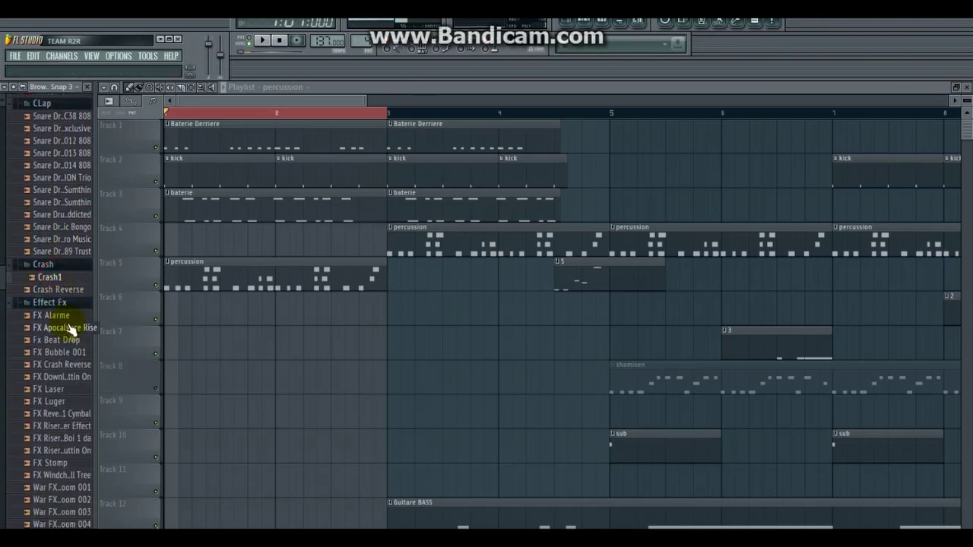
Audition effect samples in the Effect Fx folder, including FX Crash Reverse and FX Riser 002 Boi 1 da.
{"action": "scroll", "coordinate": [72, 319], "scroll_direction": "down", "scroll_amount": 1}
{"action": "scroll", "coordinate": [74, 304], "scroll_direction": "down", "scroll_amount": 1}
{"action": "left_click", "coordinate": [76, 295]}
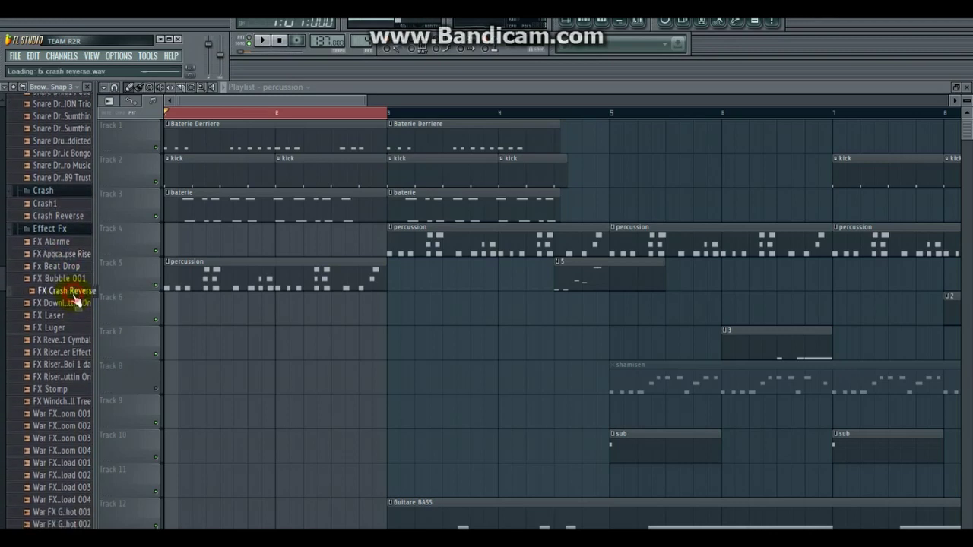
{"action": "scroll", "coordinate": [74, 302], "scroll_direction": "down", "scroll_amount": 1}
{"action": "left_click", "coordinate": [65, 291]}
{"action": "scroll", "coordinate": [65, 300], "scroll_direction": "down", "scroll_amount": 1}
{"action": "left_click", "coordinate": [67, 291]}
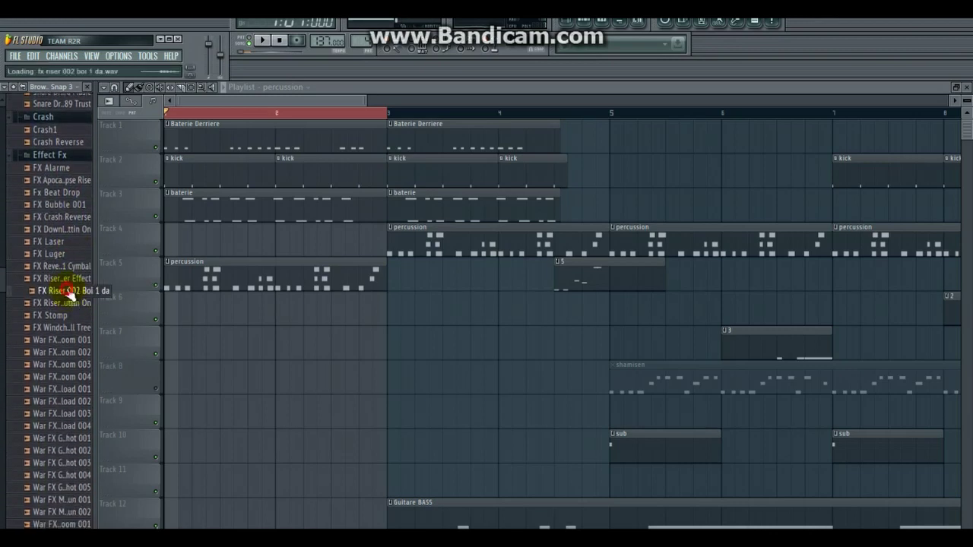
{"action": "scroll", "coordinate": [68, 300], "scroll_direction": "down", "scroll_amount": 1}
{"action": "scroll", "coordinate": [68, 407], "scroll_direction": "down", "scroll_amount": 3}
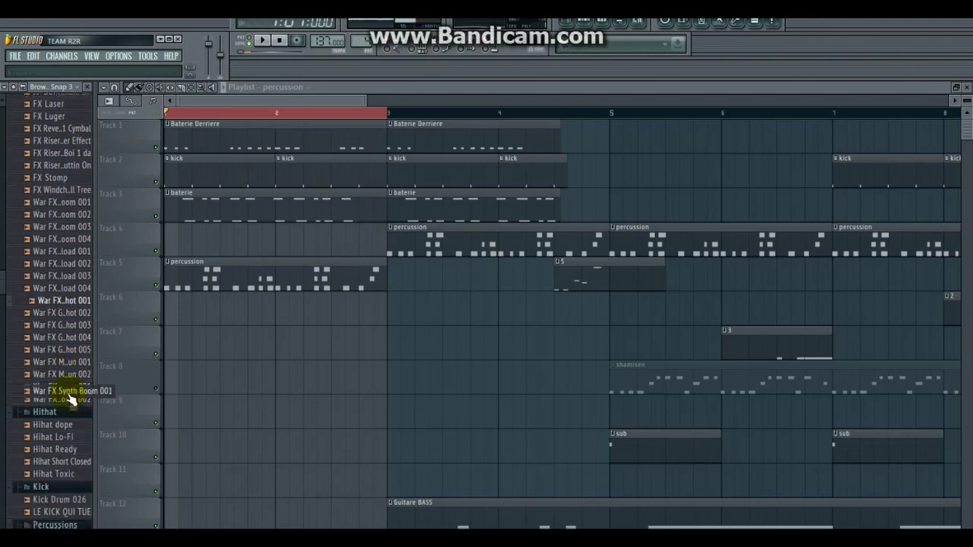
Audition Hihat Ready from the hi-hat folder and Kick Drum 026 from the Kick folder.
{"action": "scroll", "coordinate": [66, 411], "scroll_direction": "down", "scroll_amount": 1}
{"action": "left_click", "coordinate": [66, 402]}
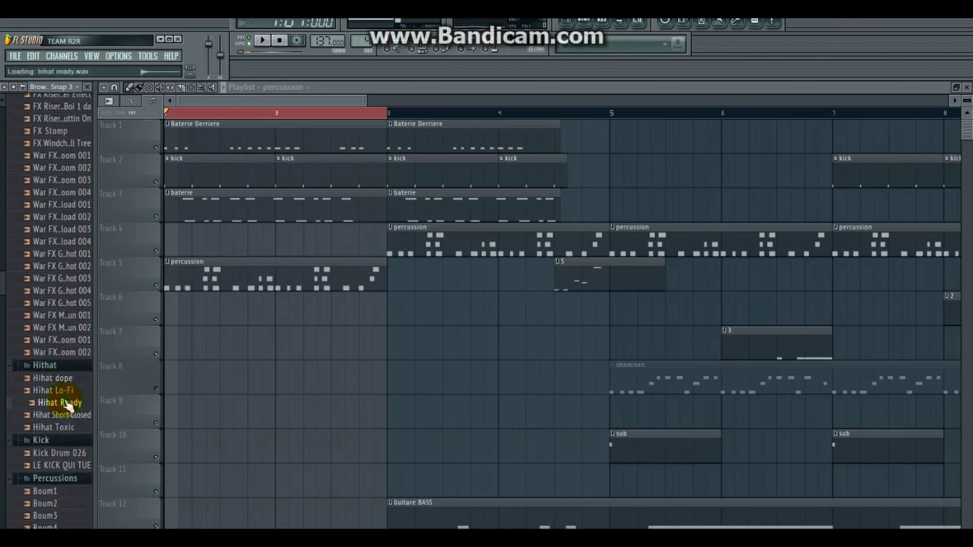
{"action": "scroll", "coordinate": [66, 397], "scroll_direction": "down", "scroll_amount": 1}
{"action": "scroll", "coordinate": [67, 392], "scroll_direction": "down", "scroll_amount": 1}
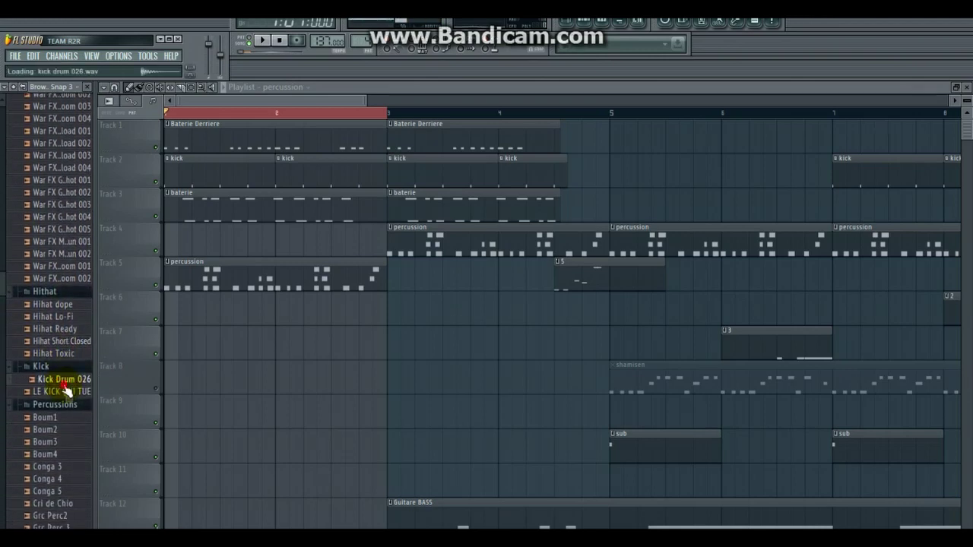
Audition the first samples in the Percussions folder, including the Boum sounds, Grc Perc 4 and Mitraillette de Snare.
{"action": "scroll", "coordinate": [65, 391], "scroll_direction": "down", "scroll_amount": 2}
{"action": "left_click", "coordinate": [52, 370]}
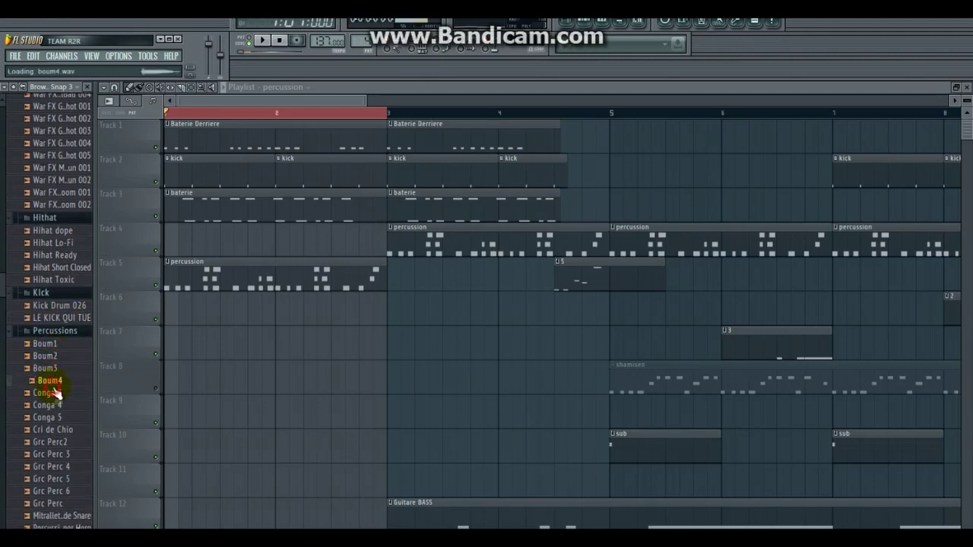
{"action": "scroll", "coordinate": [63, 403], "scroll_direction": "down", "scroll_amount": 2}
{"action": "left_click", "coordinate": [64, 394]}
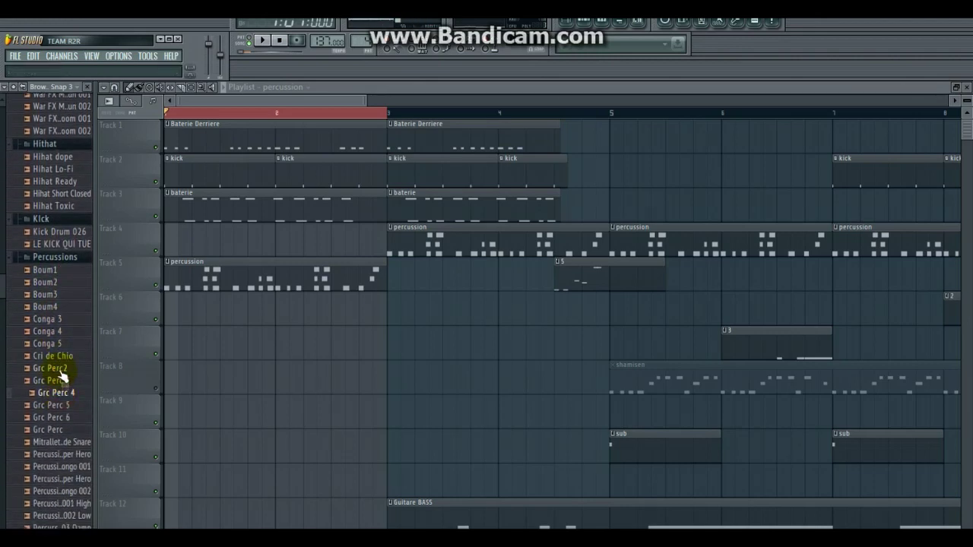
{"action": "scroll", "coordinate": [76, 408], "scroll_direction": "down", "scroll_amount": 1}
{"action": "left_click", "coordinate": [73, 405]}
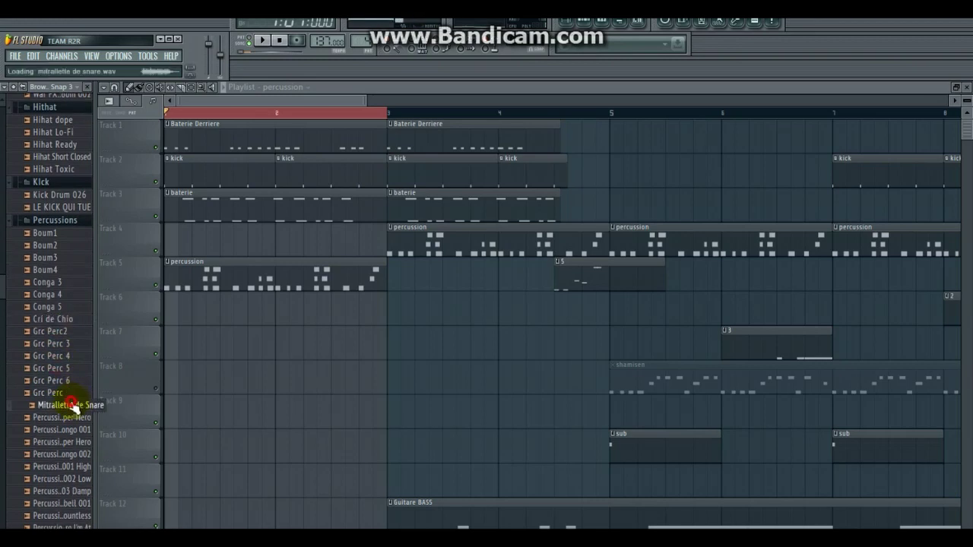
Audition the remaining Percussions samples, including the bongos, Percussion Tom Drum 016 Countless, Shaker1 and Tambourine1.
{"action": "scroll", "coordinate": [61, 399], "scroll_direction": "down", "scroll_amount": 2}
{"action": "left_click", "coordinate": [60, 369]}
{"action": "left_click", "coordinate": [65, 357]}
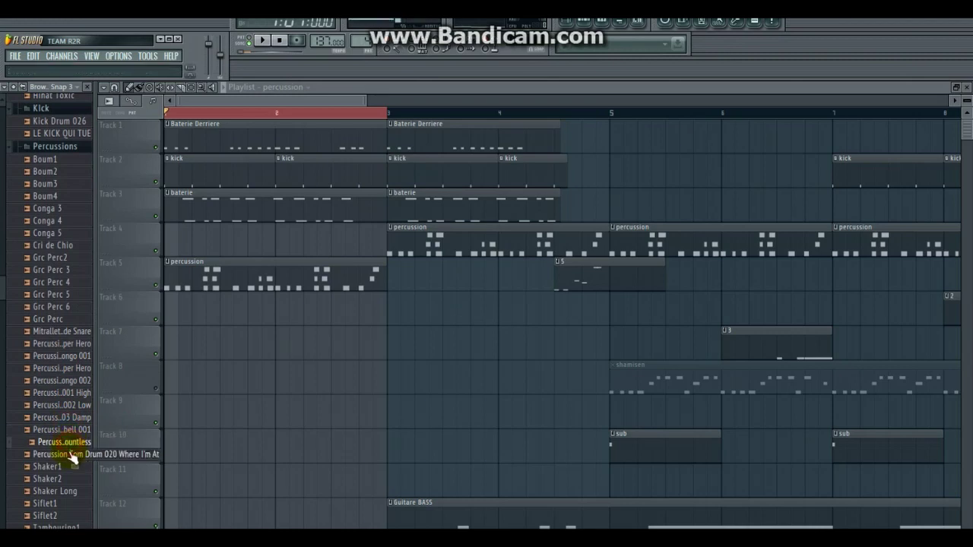
{"action": "scroll", "coordinate": [69, 426], "scroll_direction": "down", "scroll_amount": 1}
{"action": "left_click", "coordinate": [68, 408]}
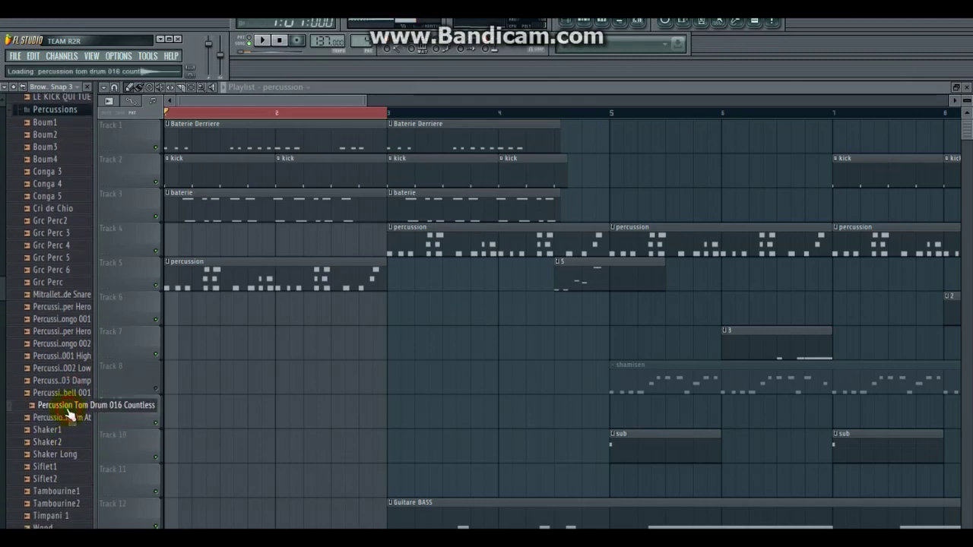
{"action": "left_click", "coordinate": [67, 394]}
{"action": "scroll", "coordinate": [55, 439], "scroll_direction": "down", "scroll_amount": 1}
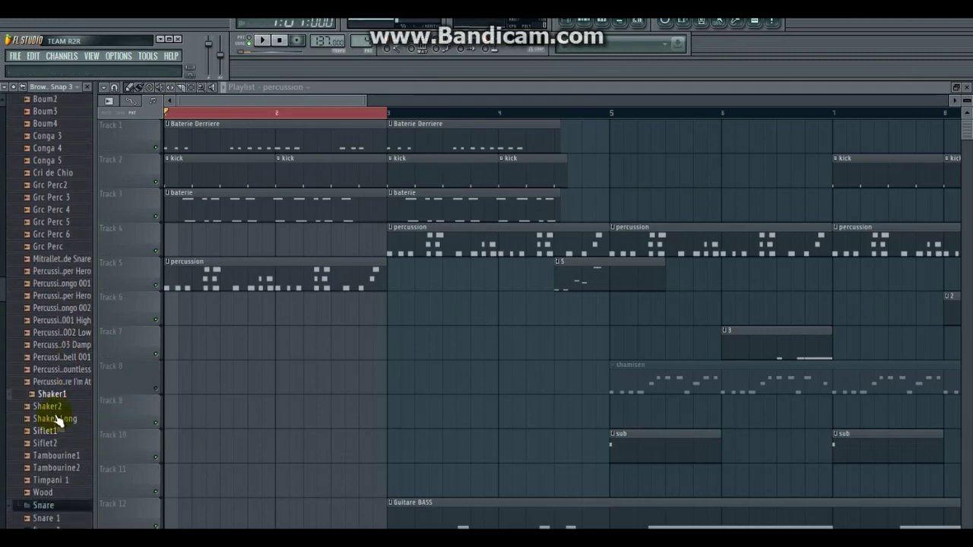
{"action": "left_click", "coordinate": [56, 455]}
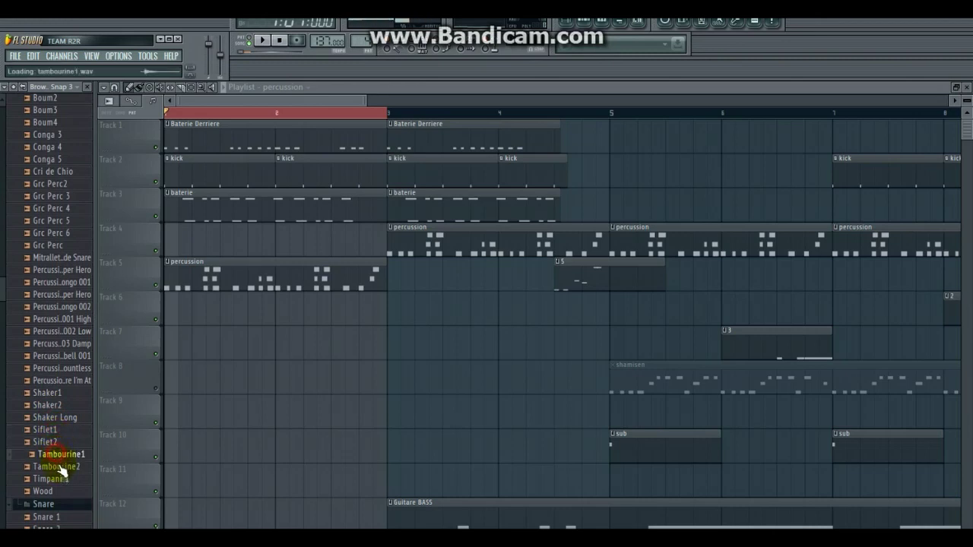
Audition the numbered samples in the Snare folder, starting with Snare 1.
{"action": "left_click", "coordinate": [43, 502]}
{"action": "left_click", "coordinate": [46, 445]}
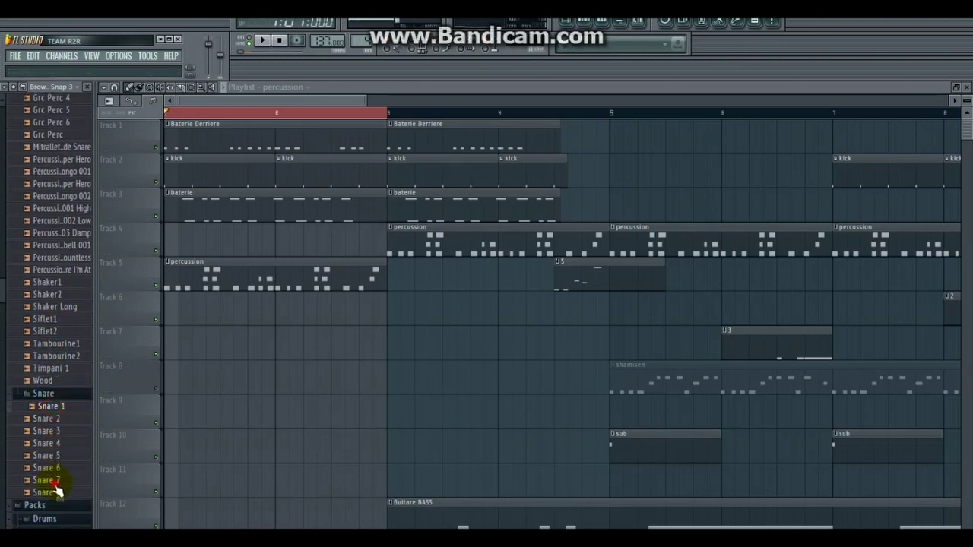
{"action": "key", "text": "XF86AudioLowerVolume"}
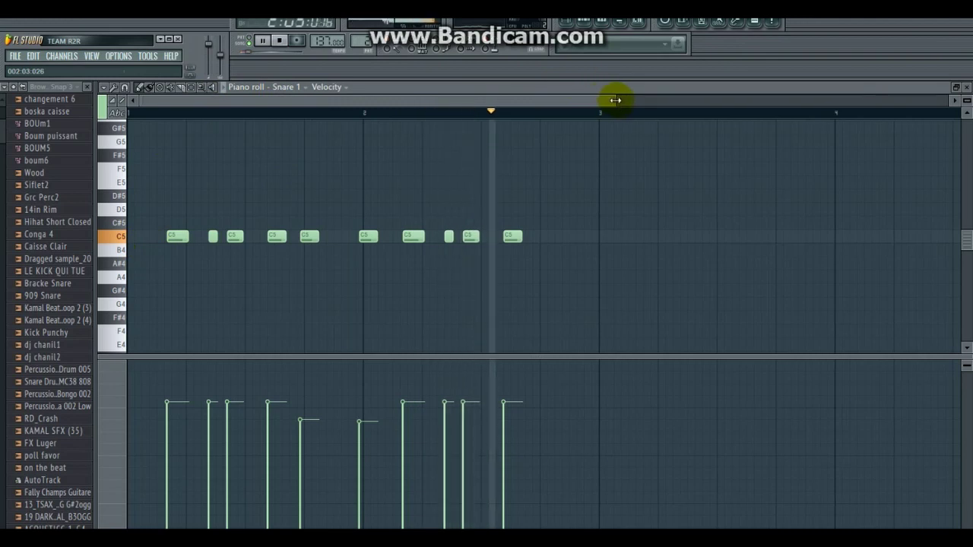
Enlarge the view of Snare 1's notes, switch playback to song mode and select playlist bars 1 and 2 for looping.
{"action": "left_click_drag", "start_coordinate": [614, 97], "coordinate": [318, 102]}
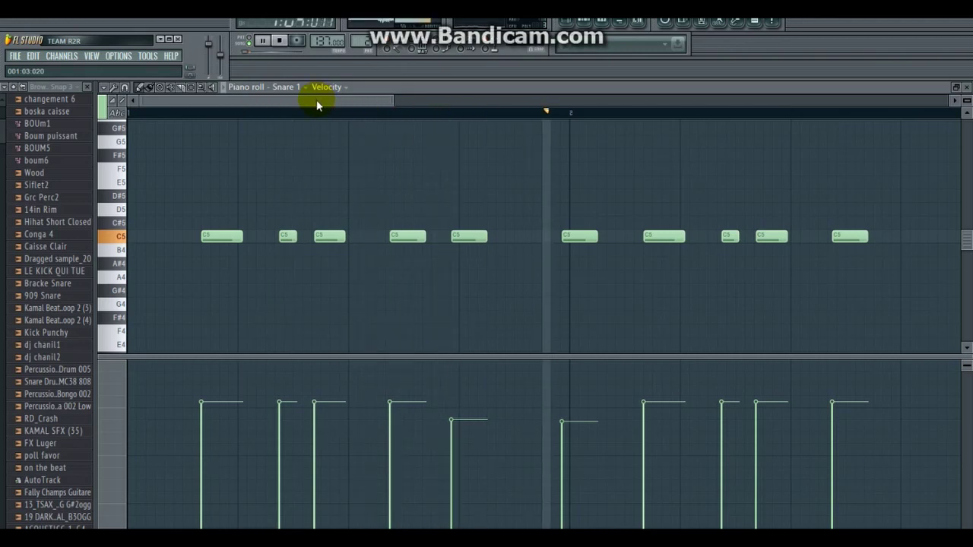
{"action": "left_click", "coordinate": [242, 44]}
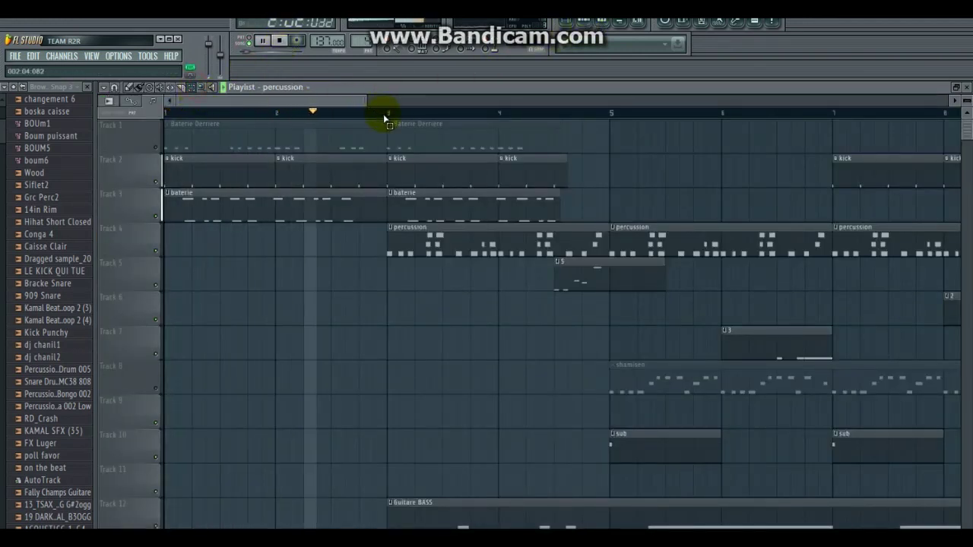
{"action": "left_click_drag", "start_coordinate": [383, 114], "coordinate": [128, 121]}
{"action": "left_click", "coordinate": [130, 89]}
{"action": "right_click", "coordinate": [417, 330]}
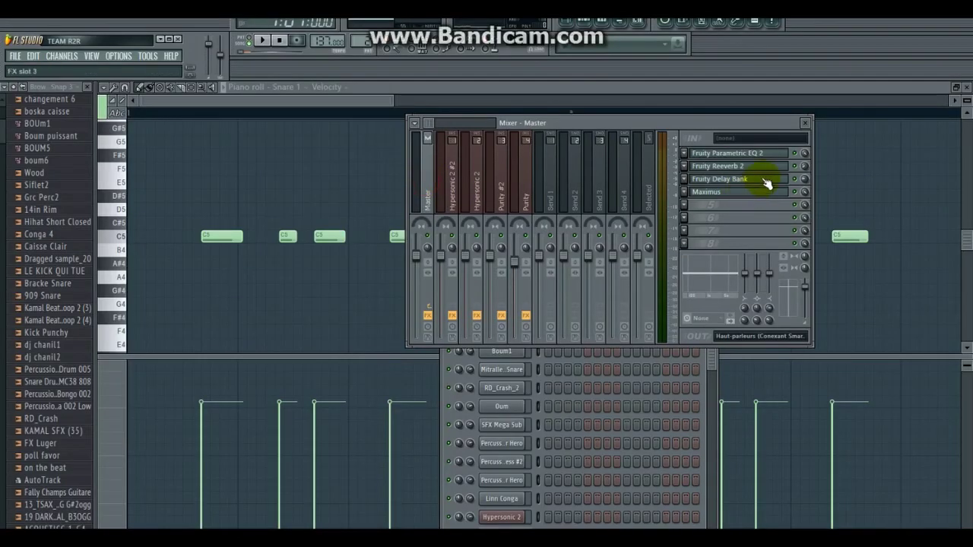
Inspect the Fruity Delay Bank in the Master's third effect slot and load another Fruity Delay Bank into slot 5.
{"action": "left_click", "coordinate": [722, 180]}
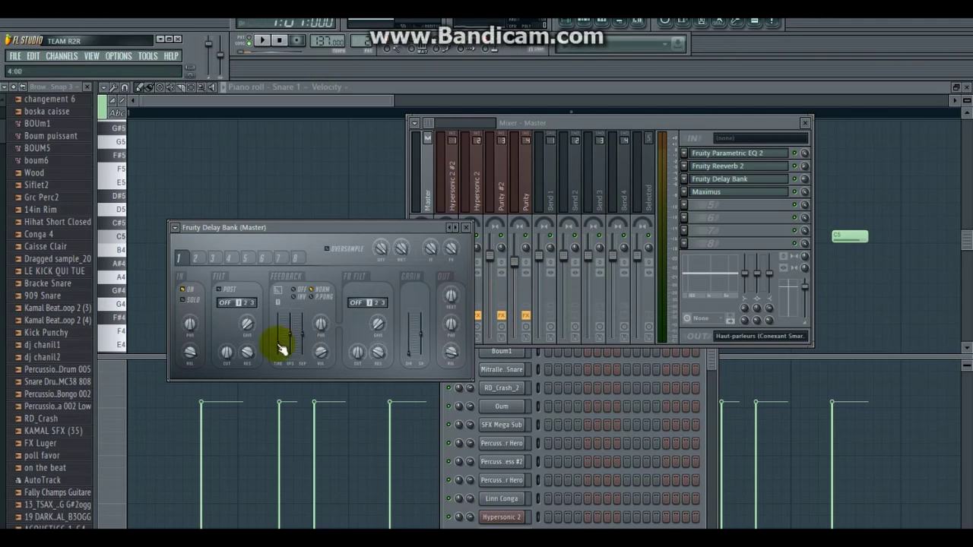
{"action": "left_click", "coordinate": [466, 229]}
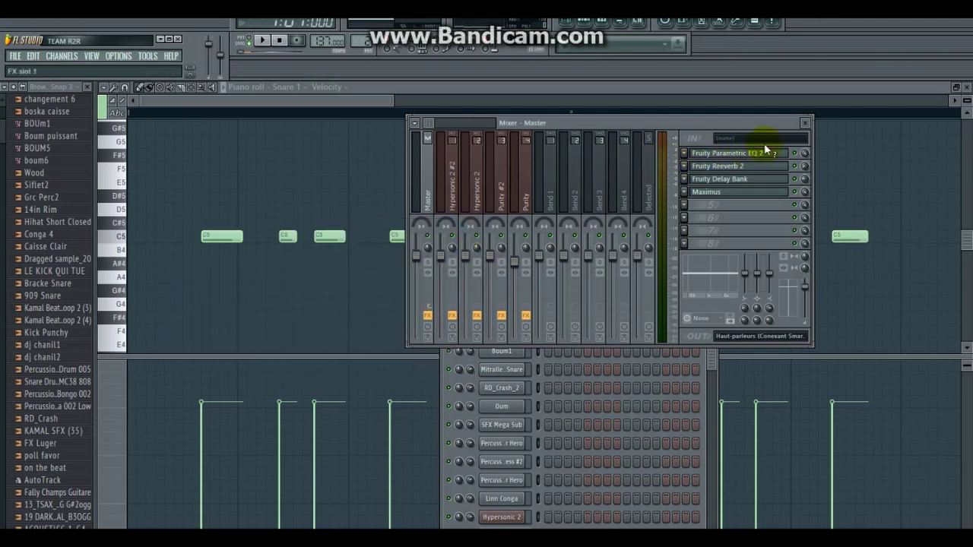
{"action": "left_click", "coordinate": [685, 206]}
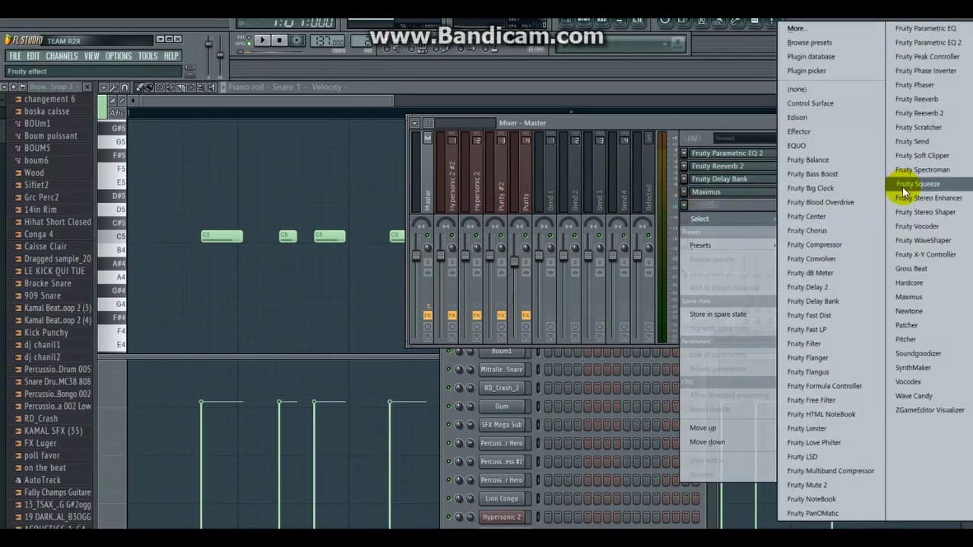
{"action": "left_click", "coordinate": [836, 302]}
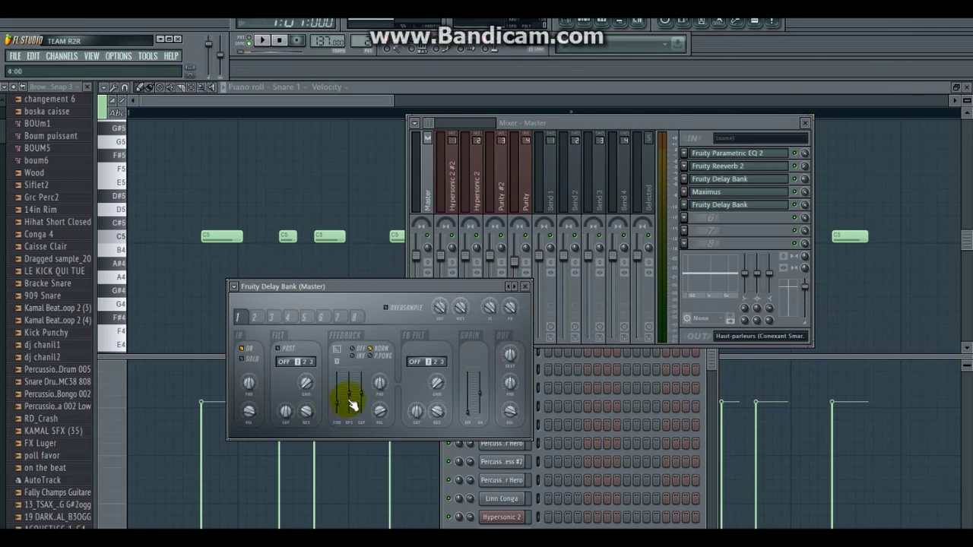
{"action": "left_click", "coordinate": [525, 288]}
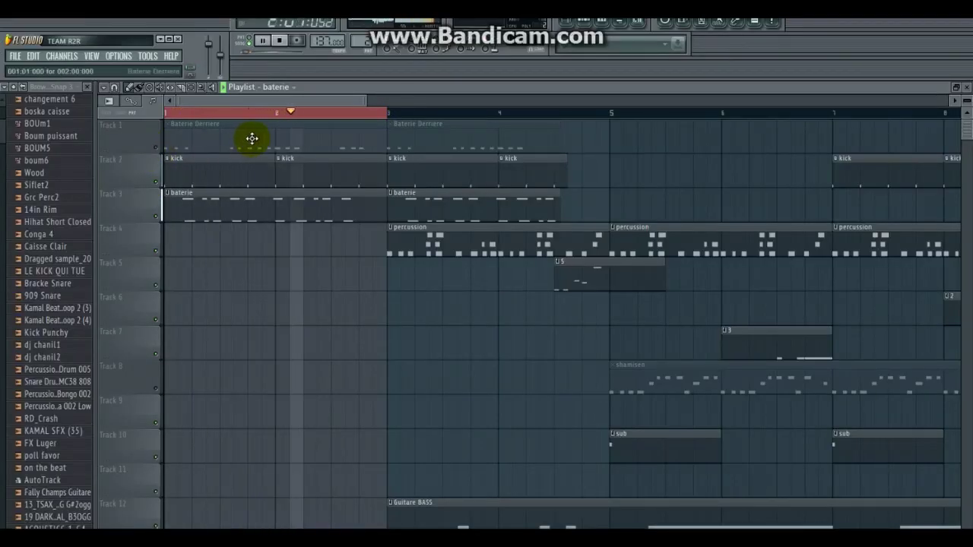
Unmute Track 1 with the Baterie Derriere patterns and mute the baterie and kick tracks in the playlist.
{"action": "left_click", "coordinate": [155, 148]}
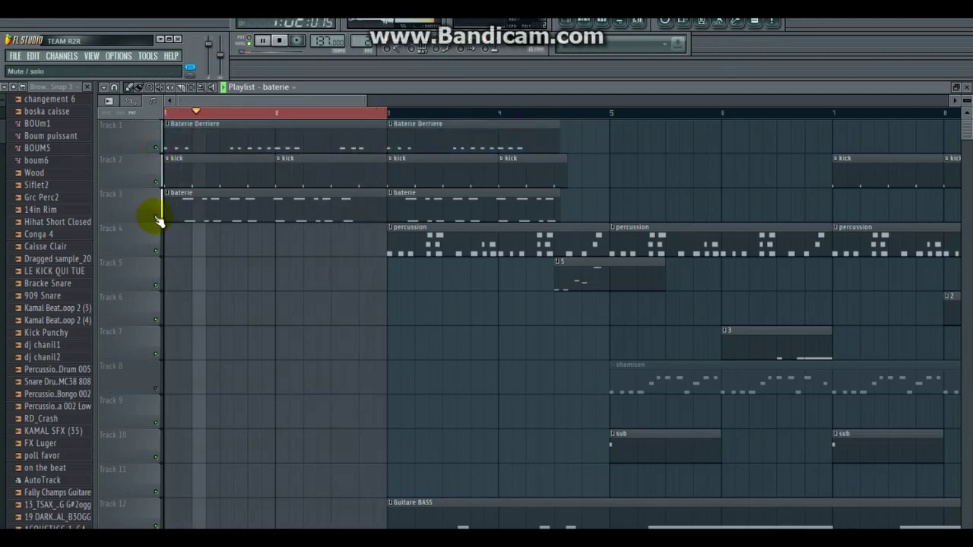
{"action": "left_click", "coordinate": [155, 215]}
{"action": "left_click", "coordinate": [155, 182]}
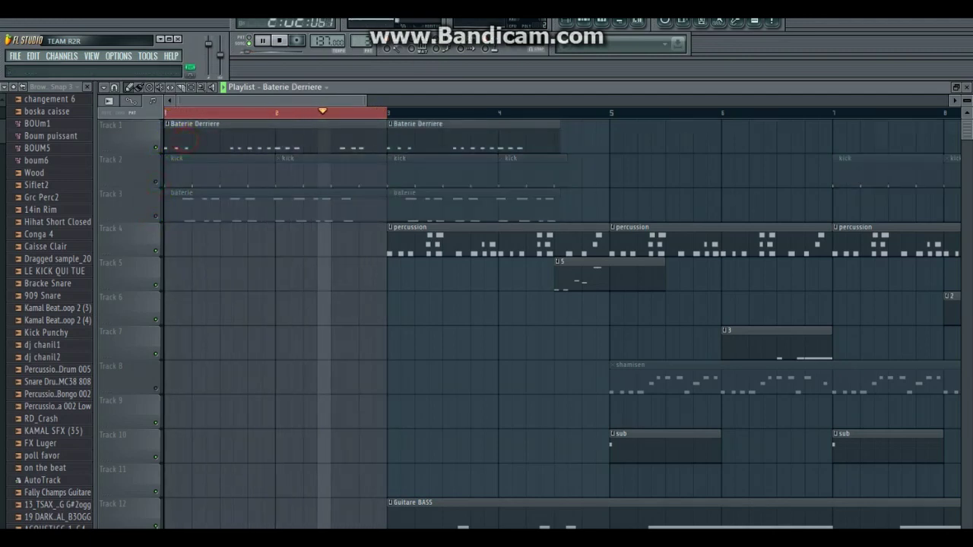
Review the piano roll notes of the Snare 4 and Percussion Bongo 002 Super Hero channels.
{"action": "key", "text": "F7"}
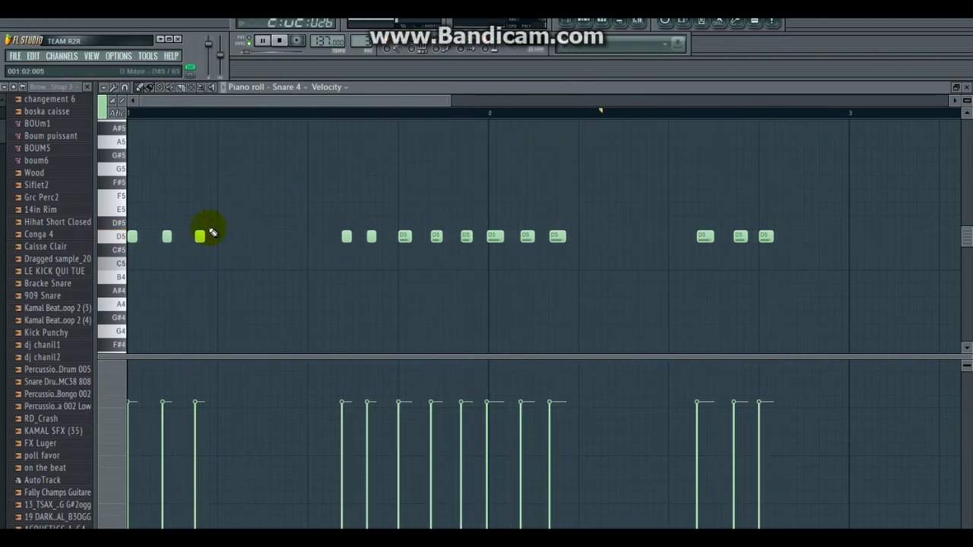
{"action": "key", "text": "F5"}
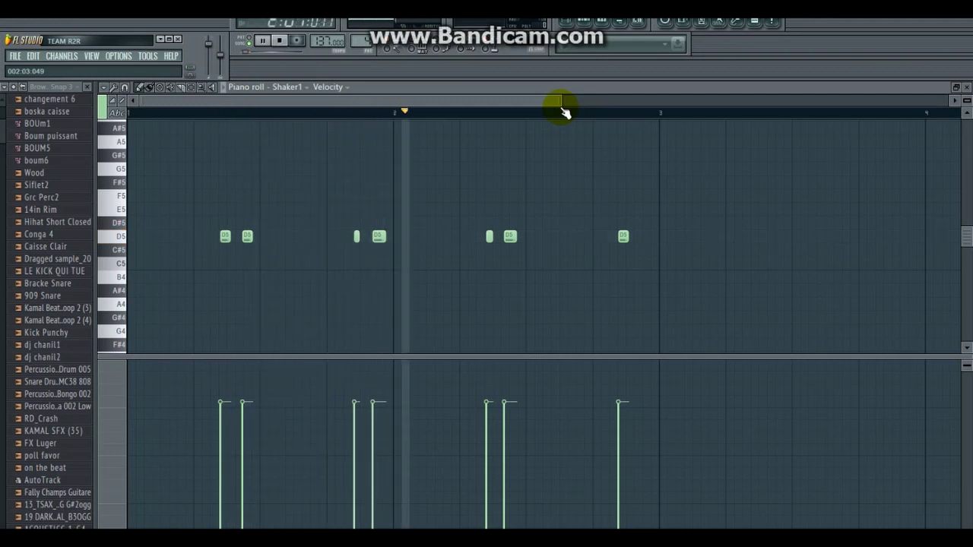
{"action": "key", "text": "F6"}
{"action": "left_click", "coordinate": [582, 486]}
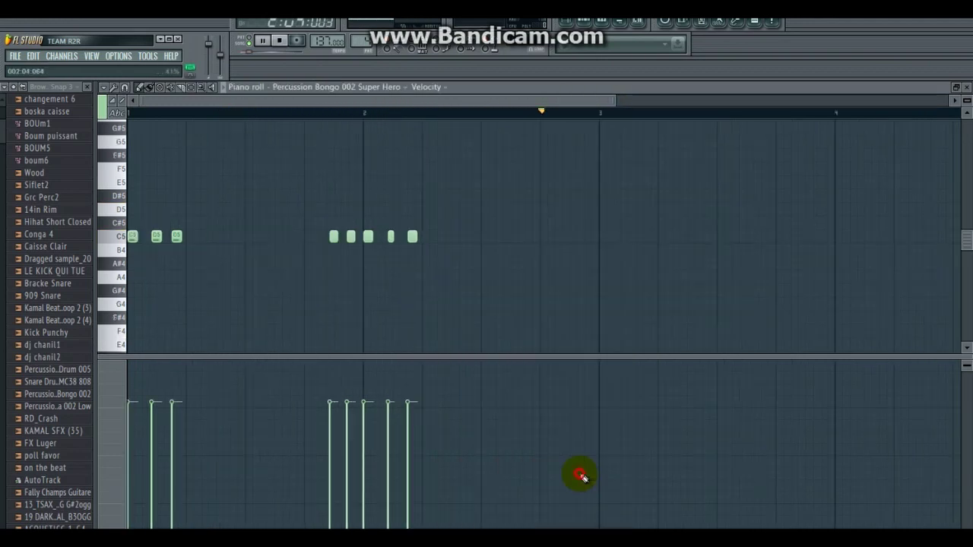
Move the fourth note of the Percussion Bongo 002 Super Hero pattern, just before bar 2, slightly earlier.
{"action": "left_click_drag", "start_coordinate": [608, 101], "coordinate": [498, 102]}
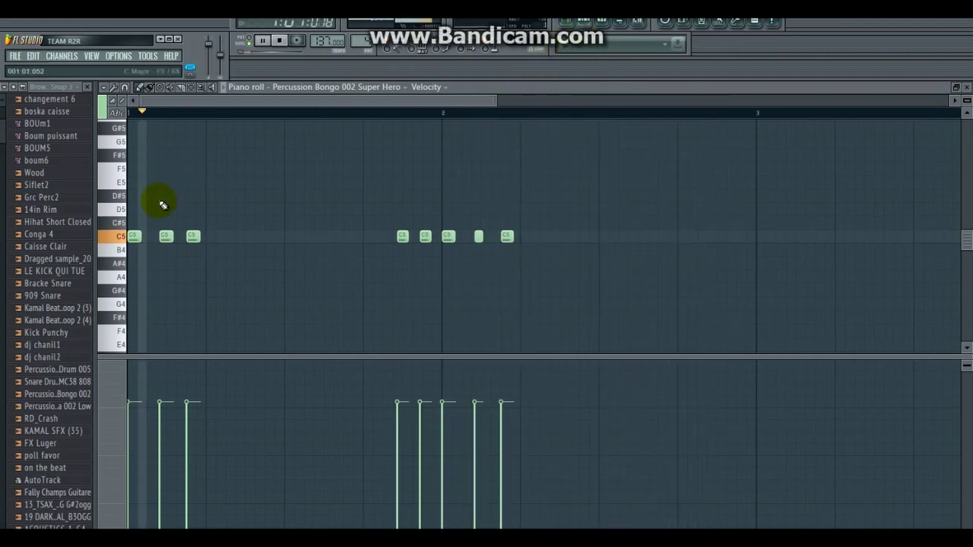
{"action": "left_click", "coordinate": [130, 238]}
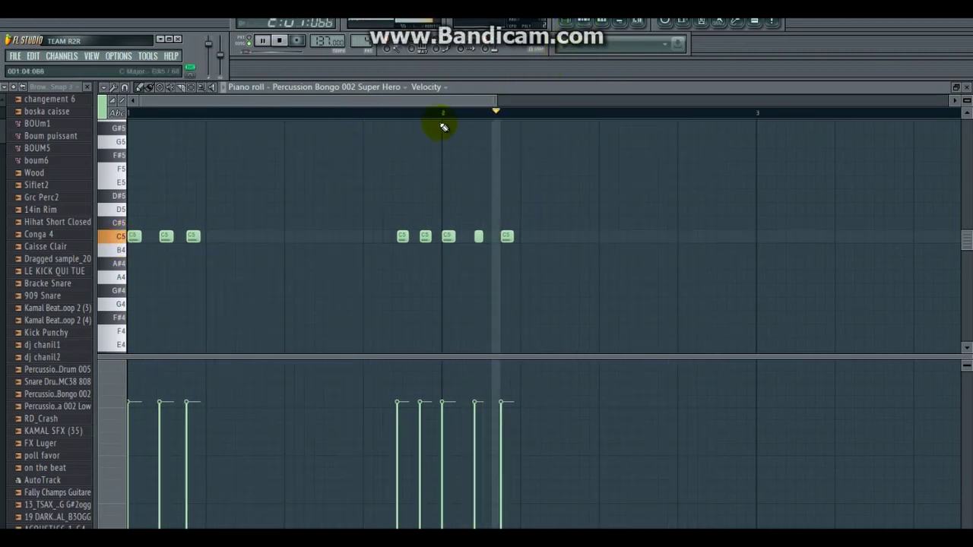
{"action": "left_click", "coordinate": [443, 233]}
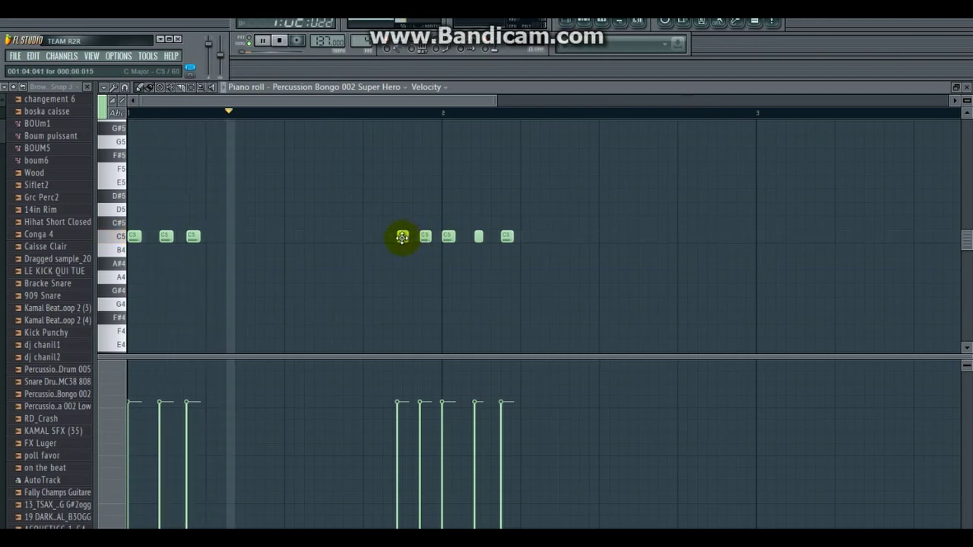
{"action": "left_click_drag", "start_coordinate": [402, 235], "coordinate": [400, 236]}
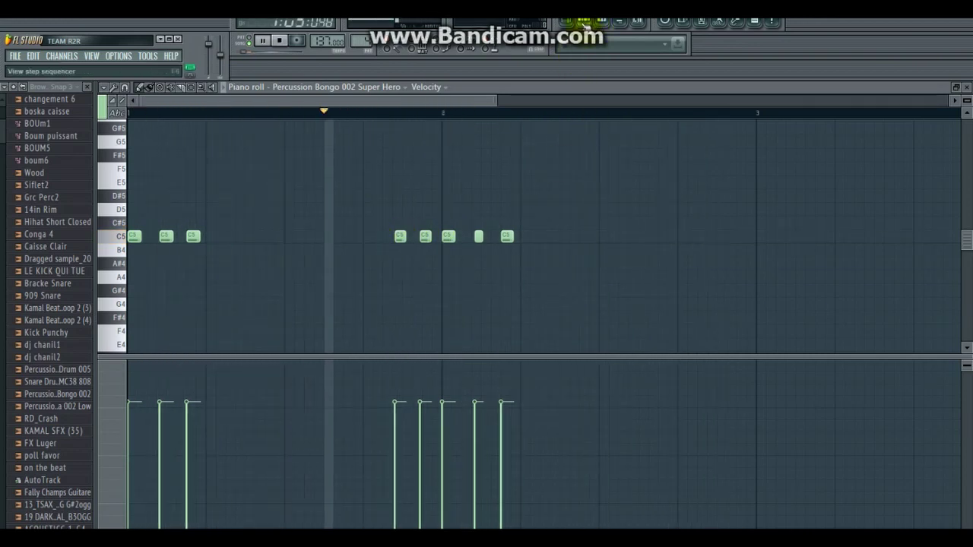
Review the piano roll notes of the Percussion Tom Drum 016 Countless #2 channel across bars 1 and 2.
{"action": "left_click", "coordinate": [615, 103]}
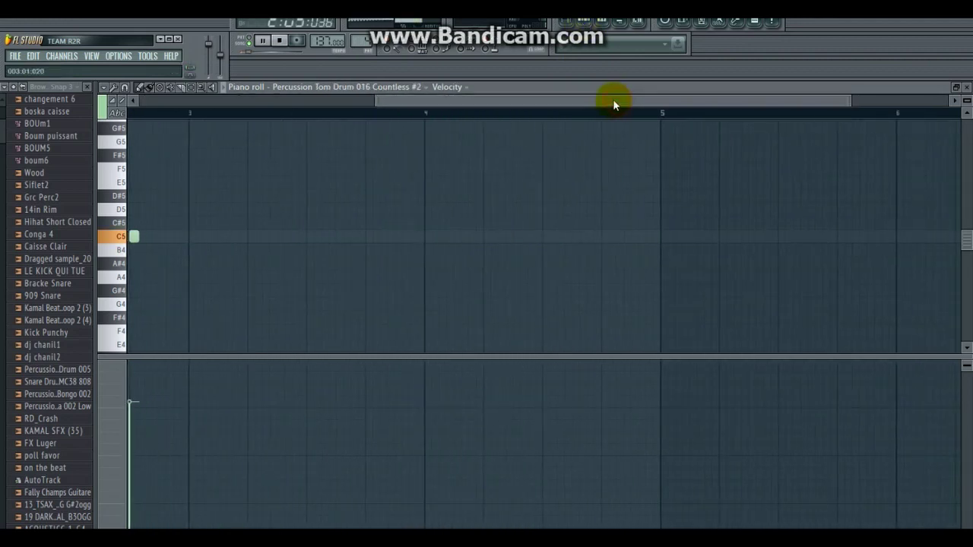
{"action": "left_click_drag", "start_coordinate": [615, 101], "coordinate": [400, 99]}
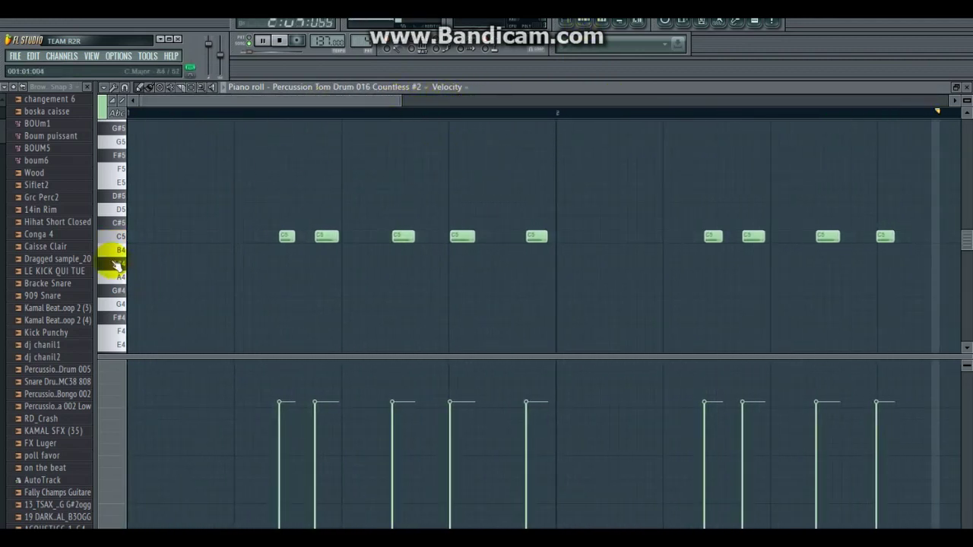
{"action": "left_click", "coordinate": [583, 21]}
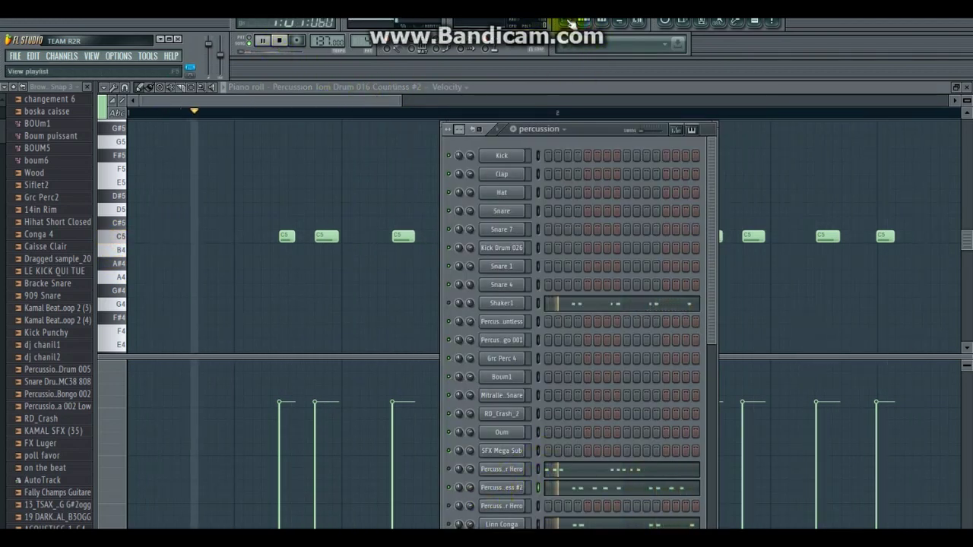
Unmute the baterie, kick and Baterie Derriere tracks in the playlist so they play along with the percussion.
{"action": "key", "text": "F5"}
{"action": "left_click", "coordinate": [156, 216]}
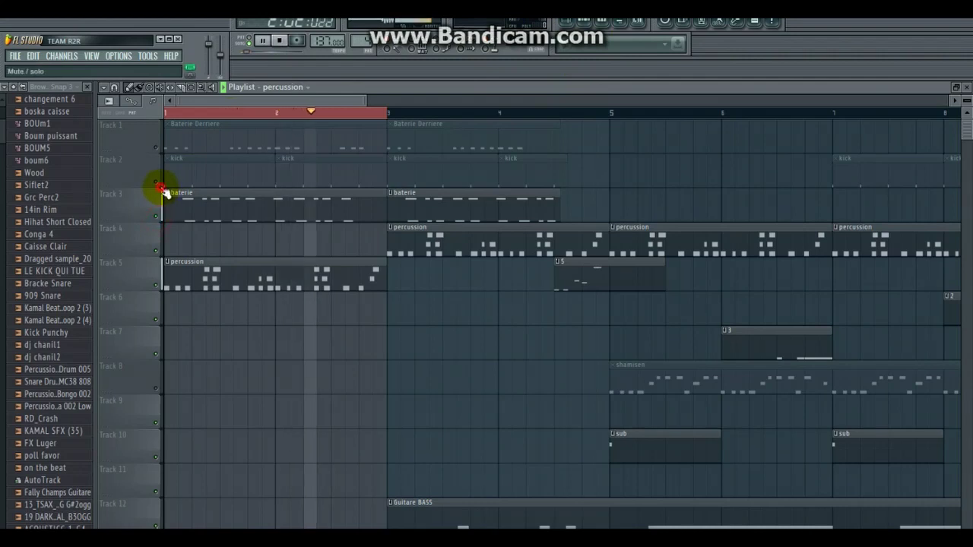
{"action": "left_click", "coordinate": [157, 182]}
{"action": "left_click", "coordinate": [157, 147]}
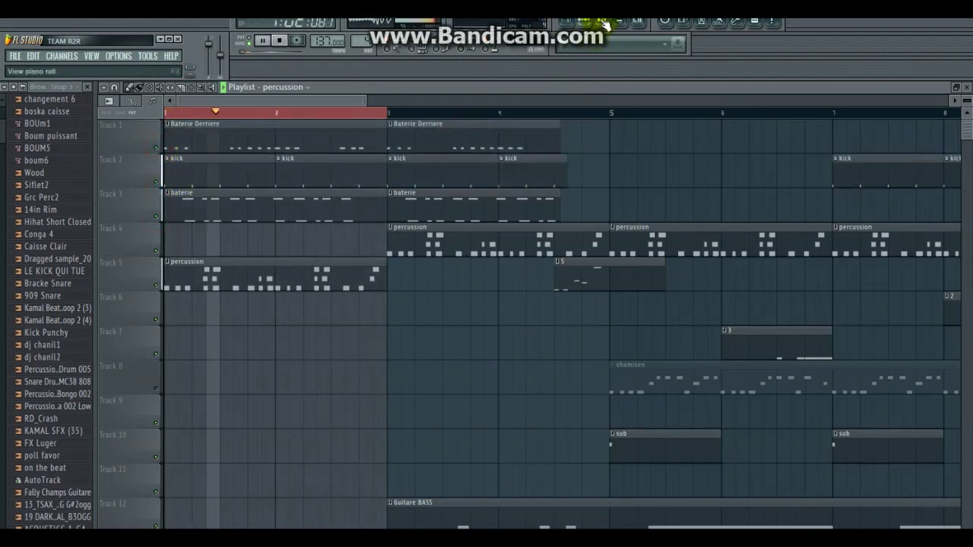
Find the Linn Conga channel in the percussion pattern and review its piano roll notes at a larger scale.
{"action": "key", "text": "F7"}
{"action": "key", "text": "F6"}
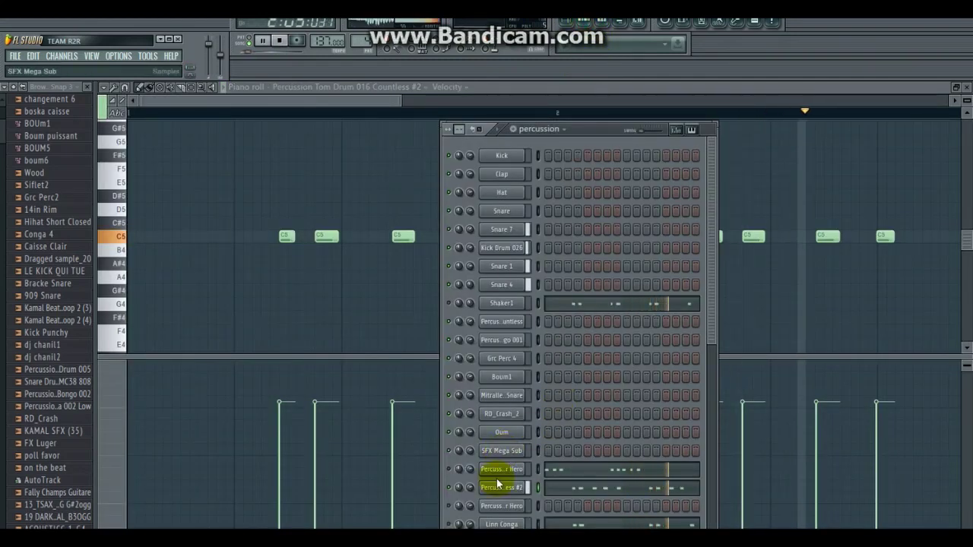
{"action": "scroll", "coordinate": [472, 437], "scroll_direction": "down", "scroll_amount": 1}
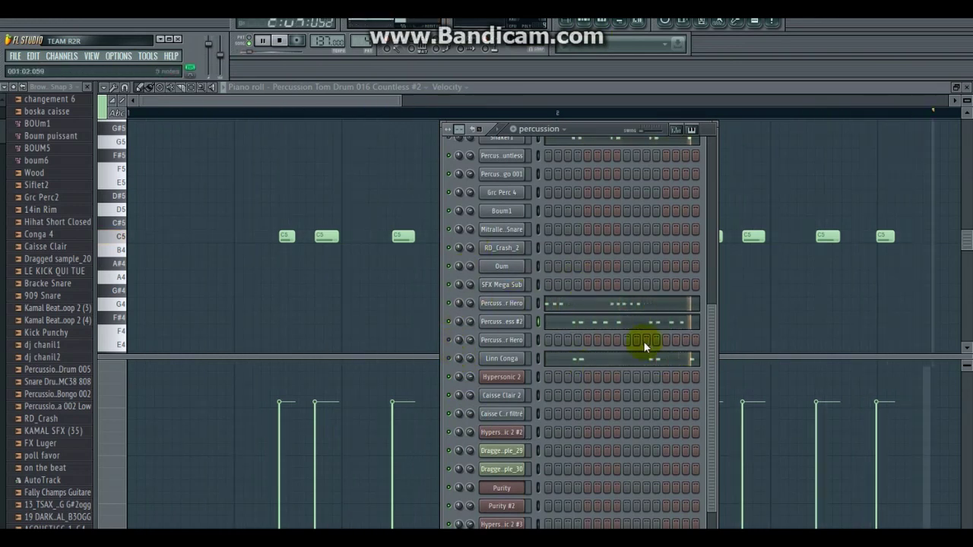
{"action": "scroll", "coordinate": [617, 285], "scroll_direction": "up", "scroll_amount": 3}
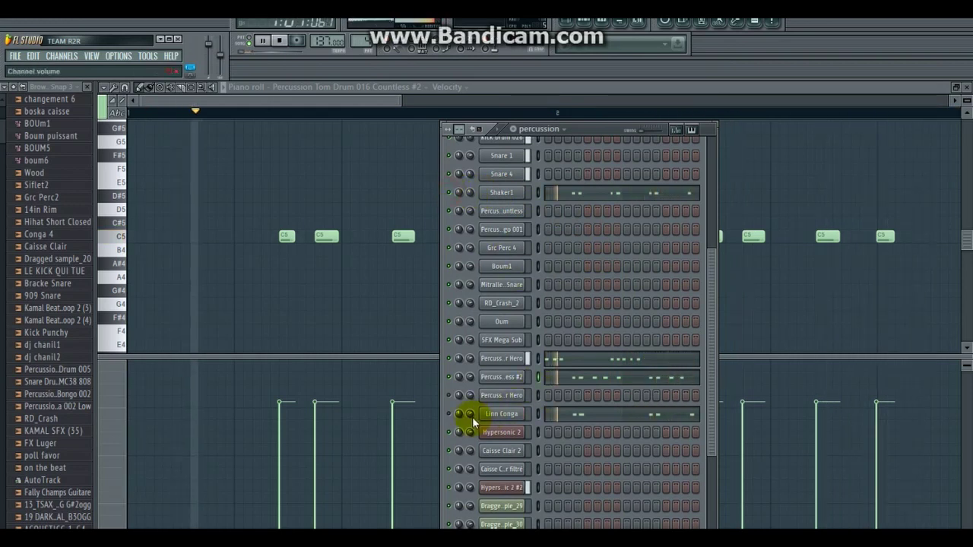
{"action": "left_click", "coordinate": [623, 415]}
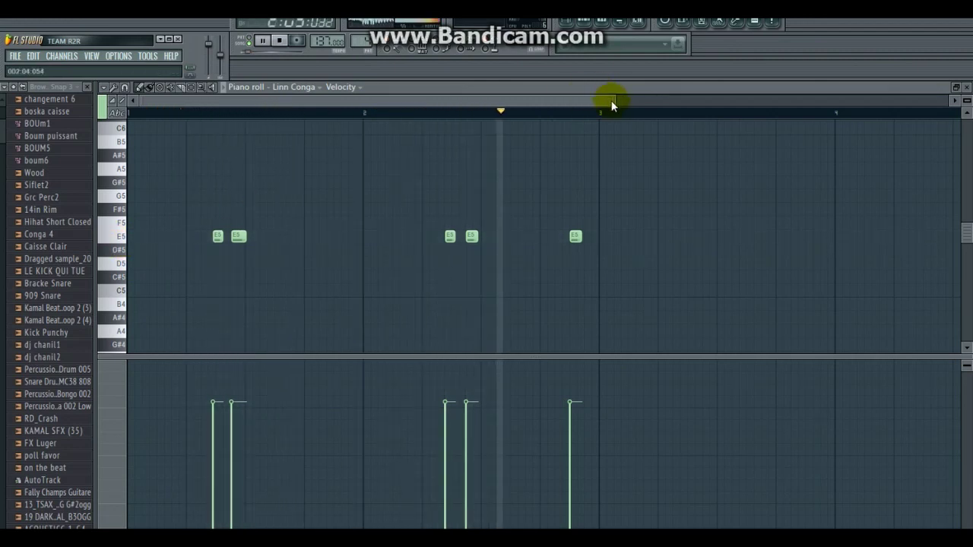
{"action": "left_click_drag", "start_coordinate": [614, 101], "coordinate": [453, 101]}
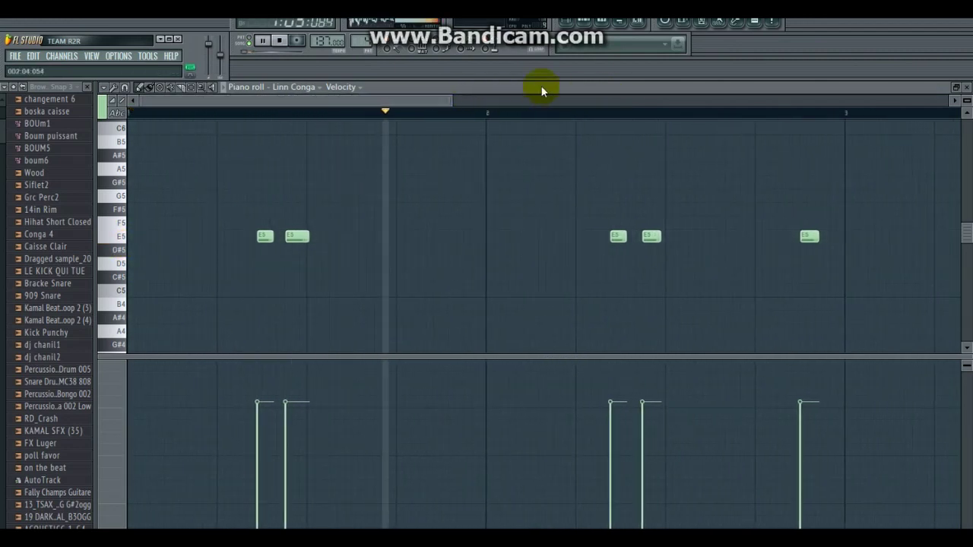